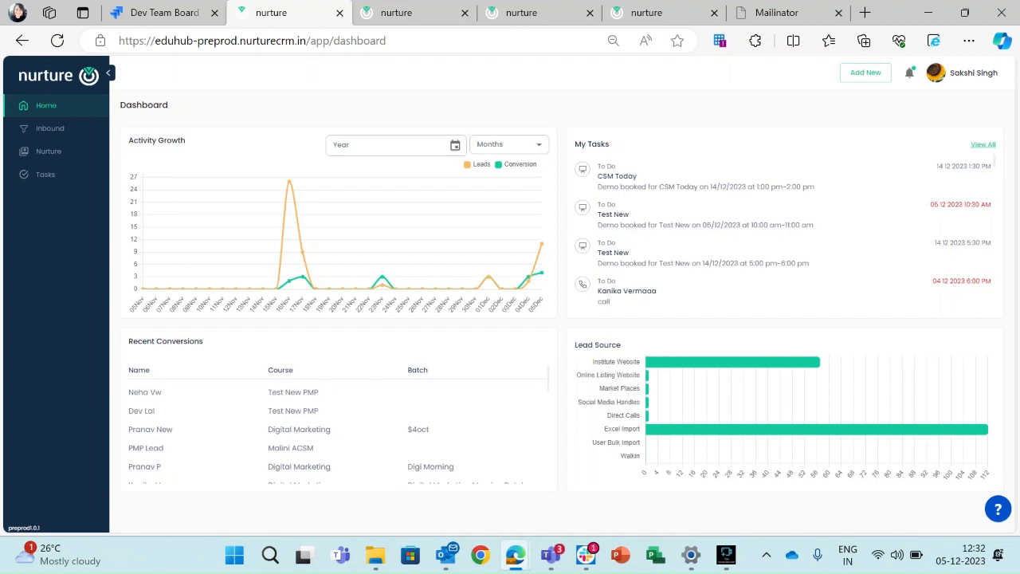
Compare the one-time, recurring and installment payment pages of the leads already open in the browser
{"action": "left_click", "coordinate": [403, 18]}
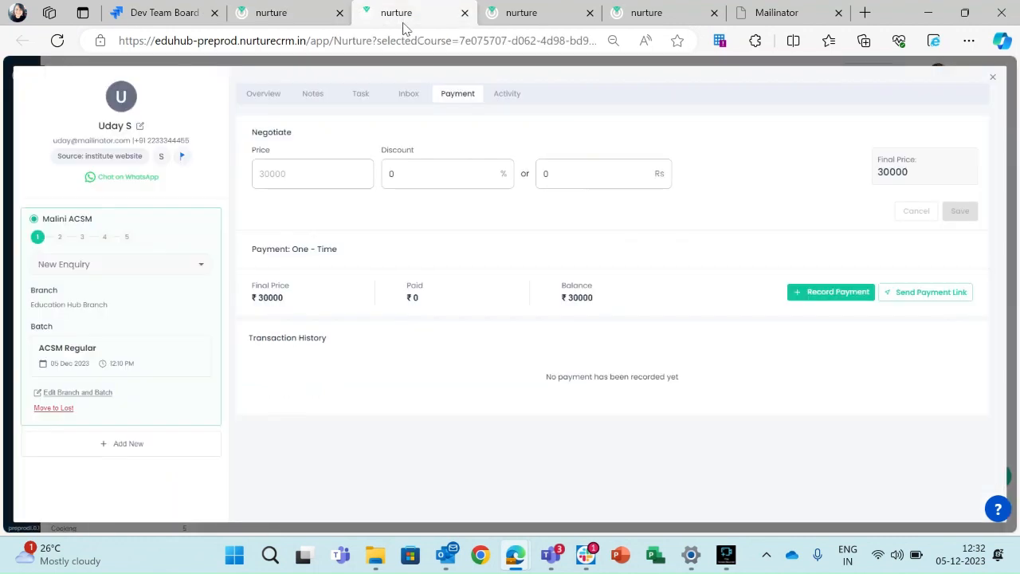
{"action": "left_click", "coordinate": [490, 16]}
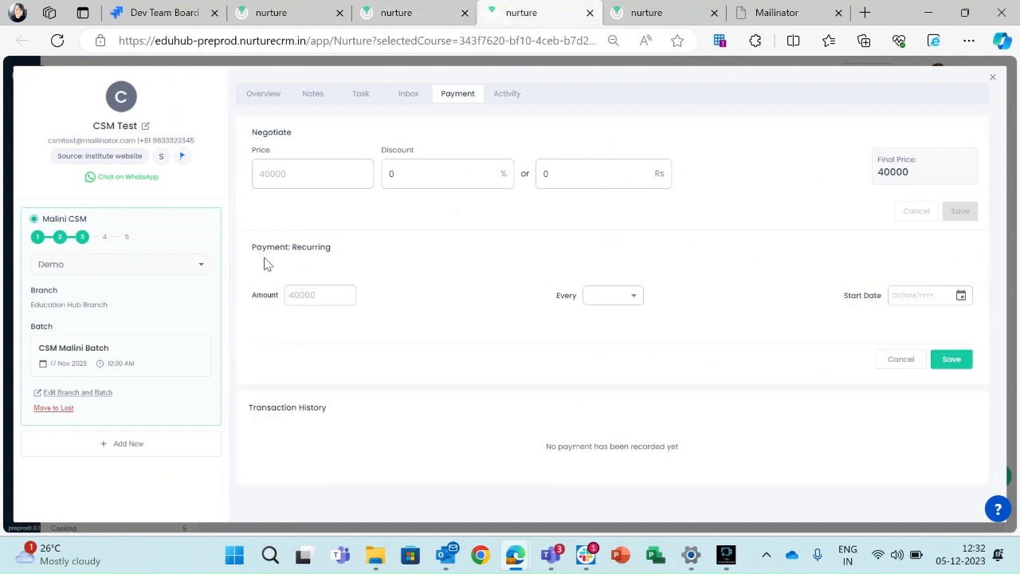
{"action": "left_click", "coordinate": [644, 16]}
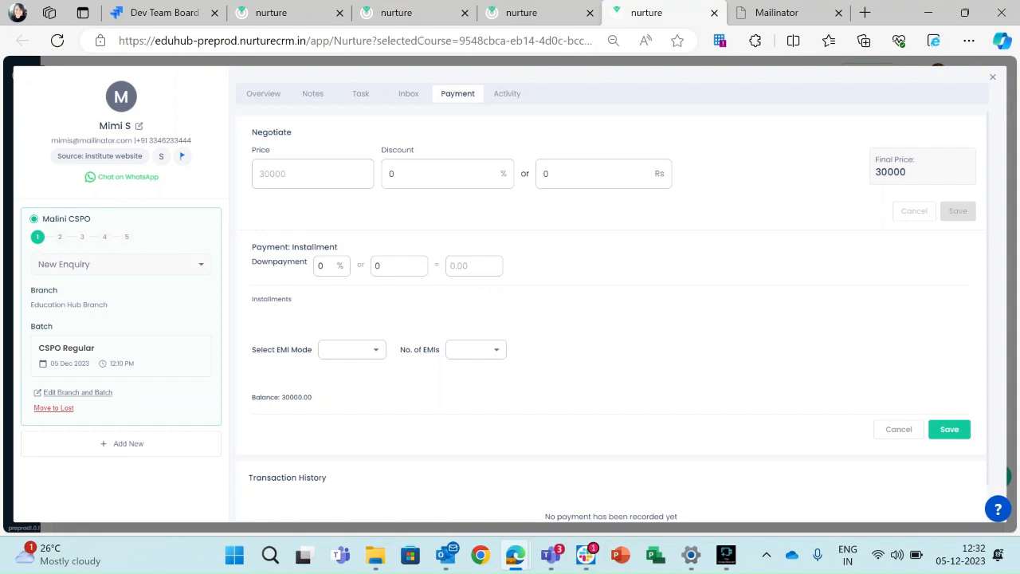
{"action": "left_click", "coordinate": [514, 14]}
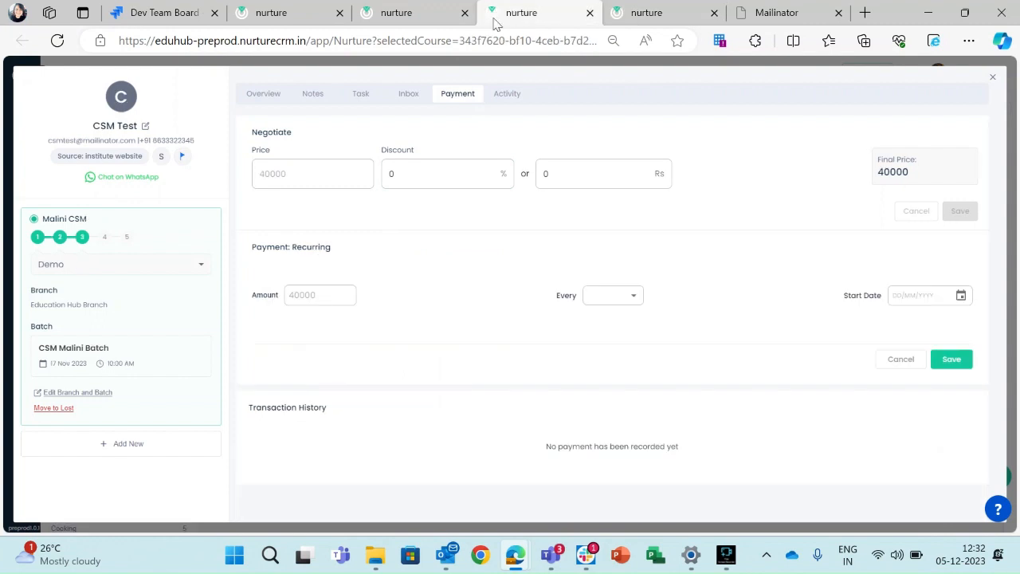
{"action": "left_click", "coordinate": [406, 16]}
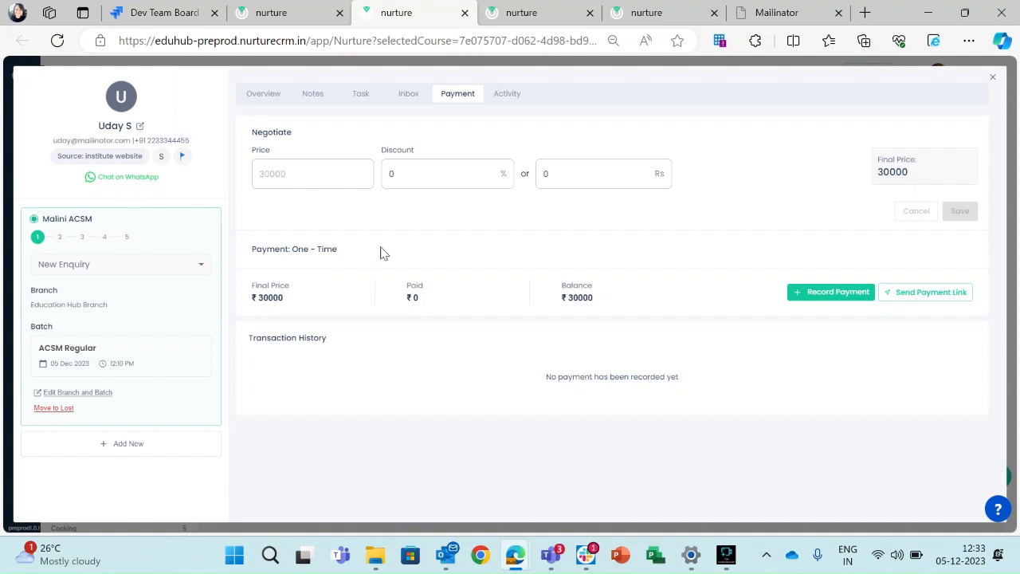
Start a new course from the dashboard with the name "test today today" and a price of 20000
{"action": "left_click", "coordinate": [283, 12]}
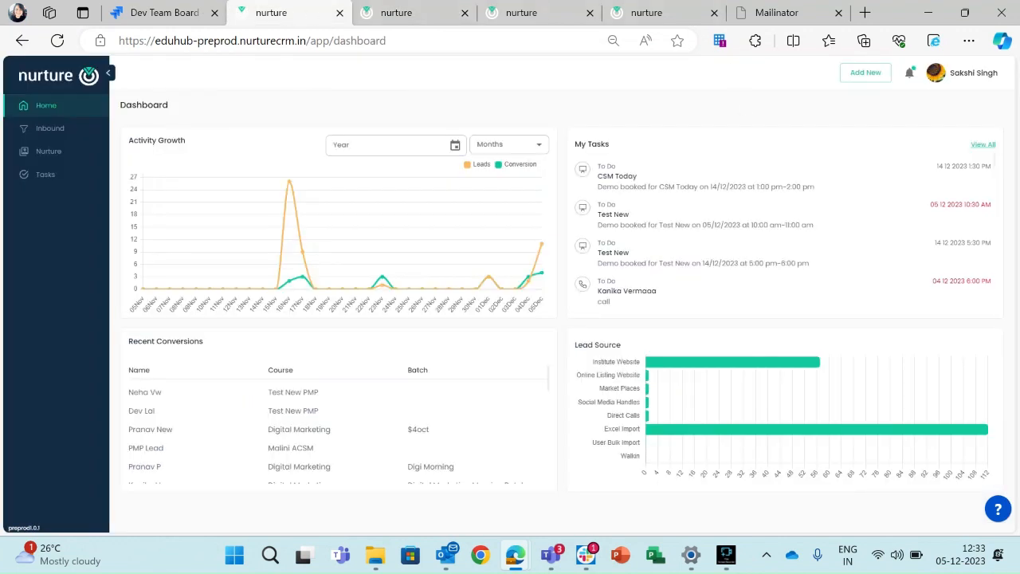
{"action": "left_click", "coordinate": [865, 72]}
{"action": "left_click", "coordinate": [860, 99]}
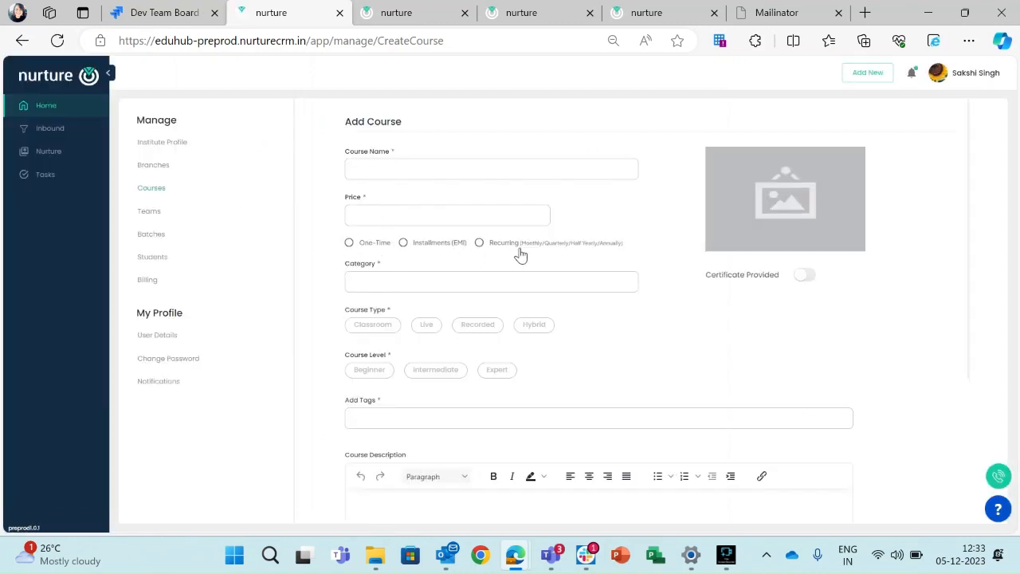
{"action": "left_click", "coordinate": [406, 167]}
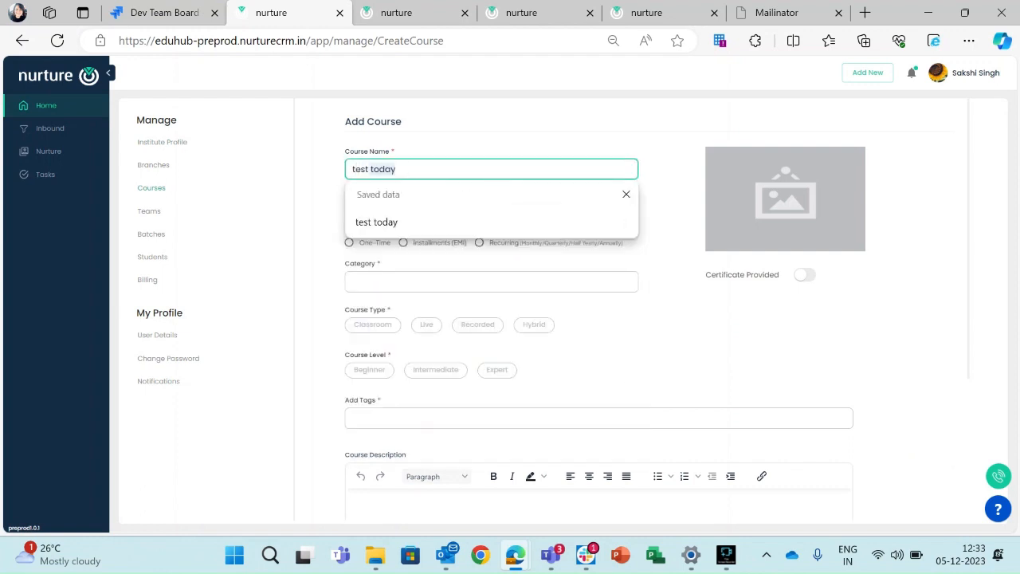
{"action": "type", "text": "test today"}
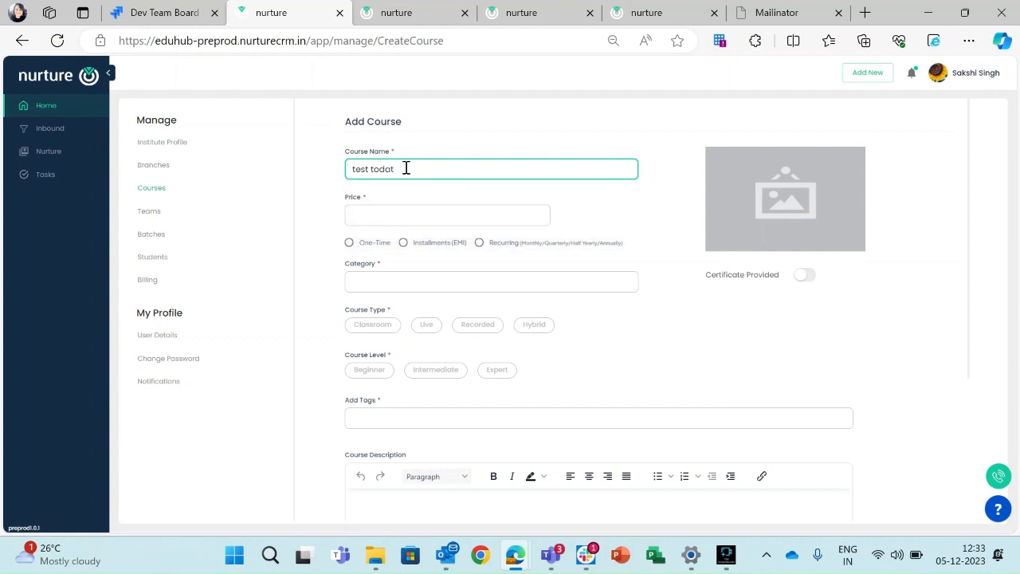
{"action": "type", "text": " today"}
{"action": "left_click", "coordinate": [382, 209]}
{"action": "type", "text": "2"}
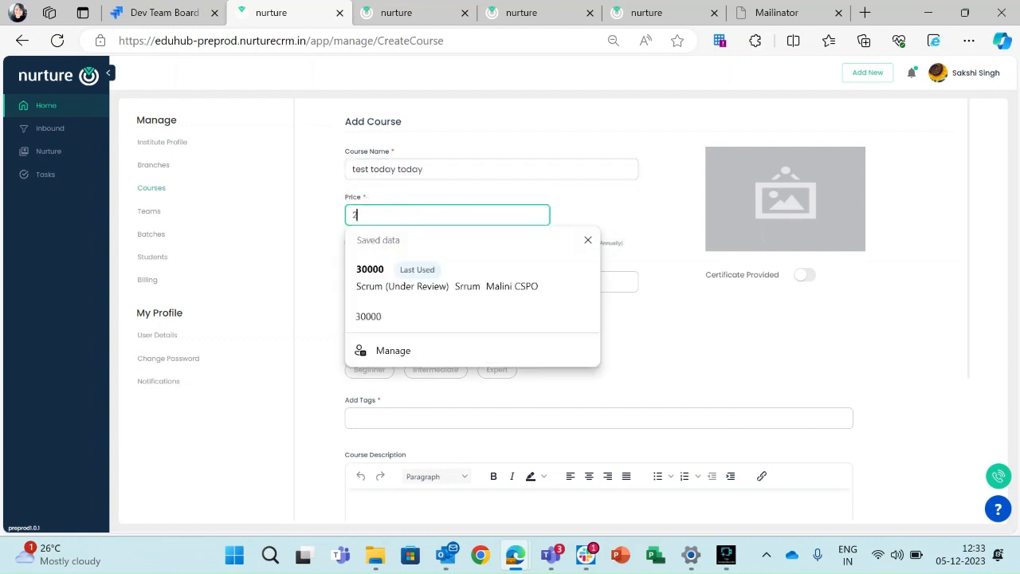
{"action": "type", "text": "0000"}
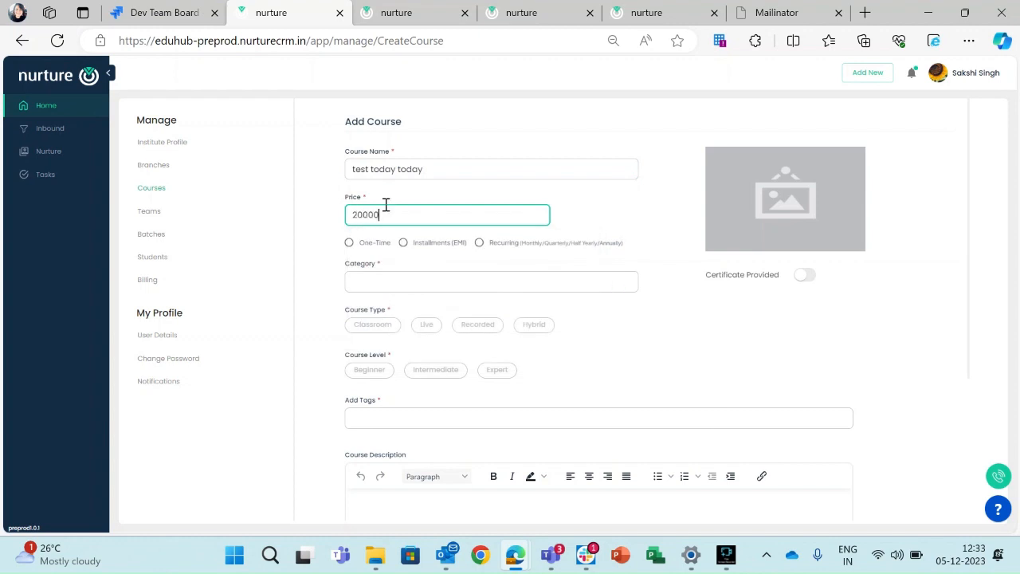
Try the One-Time, Installments (EMI) and Recurring payment options for the new course, ending on One-Time
{"action": "left_click", "coordinate": [348, 242]}
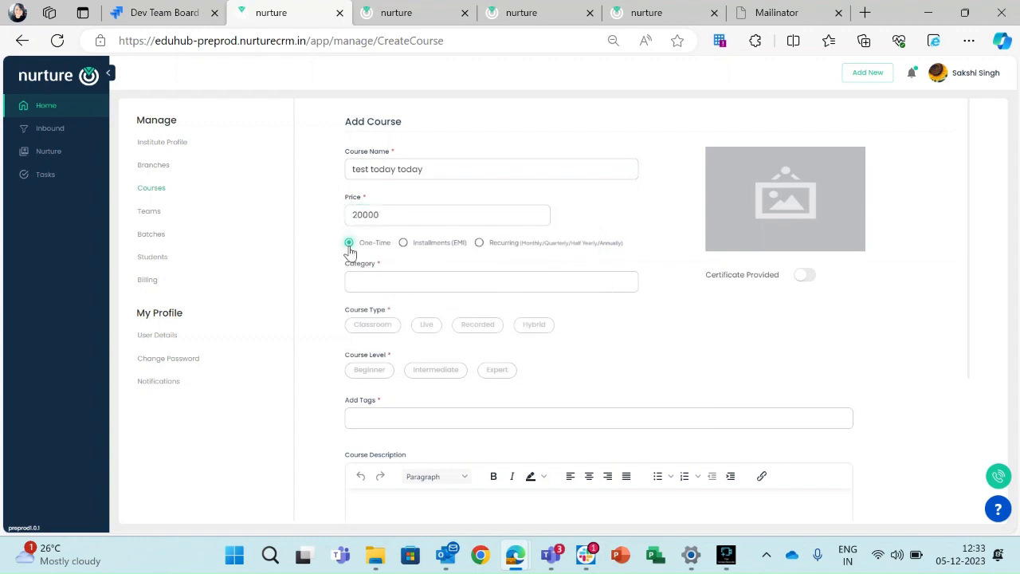
{"action": "left_click", "coordinate": [403, 243]}
{"action": "left_click", "coordinate": [479, 243]}
{"action": "left_click", "coordinate": [349, 243]}
{"action": "scroll", "coordinate": [744, 390], "scroll_direction": "down", "scroll_amount": 3}
{"action": "scroll", "coordinate": [744, 389], "scroll_direction": "up", "scroll_amount": 3}
Show the course list on the Nurture board and view the leads of the Scrum courses CSM, ACSM and CSPO
{"action": "left_click", "coordinate": [68, 161]}
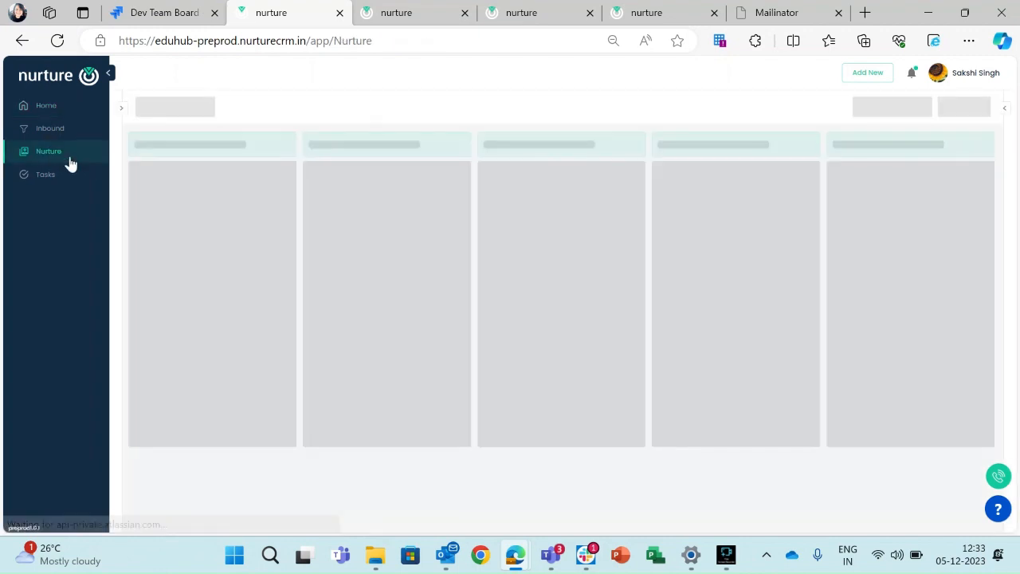
{"action": "left_click", "coordinate": [121, 108]}
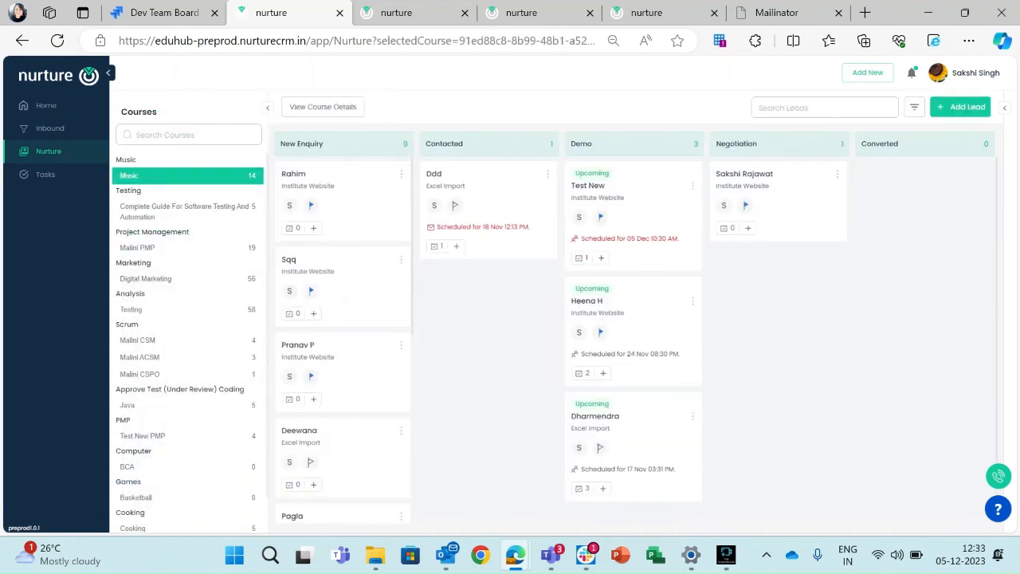
{"action": "left_click", "coordinate": [148, 342]}
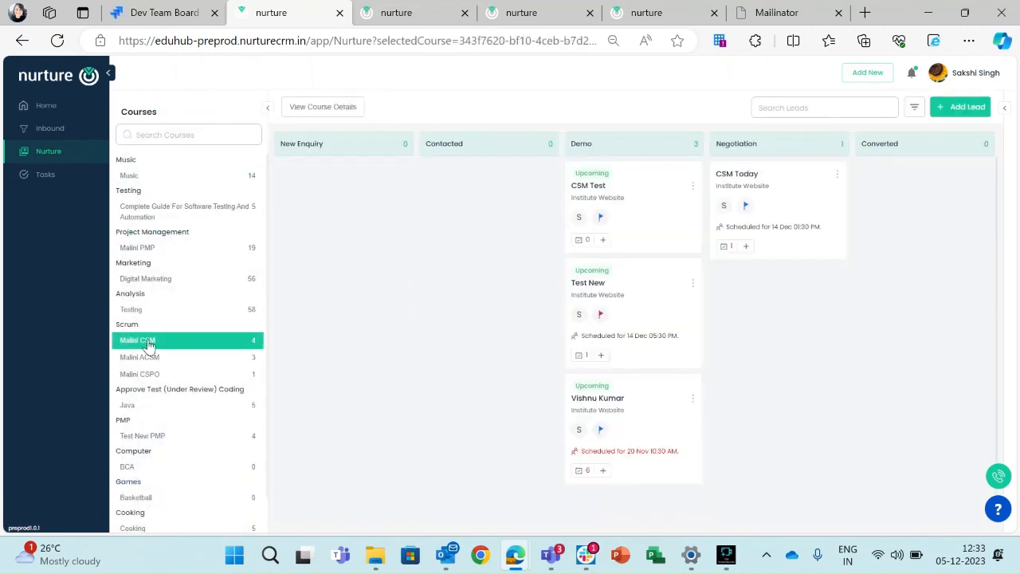
{"action": "left_click", "coordinate": [143, 358]}
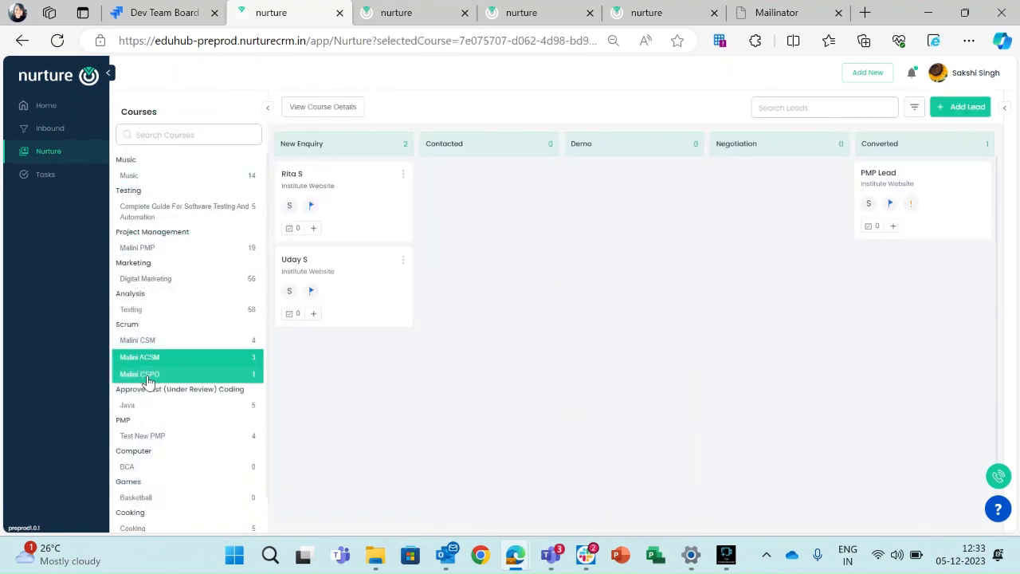
{"action": "left_click", "coordinate": [148, 375]}
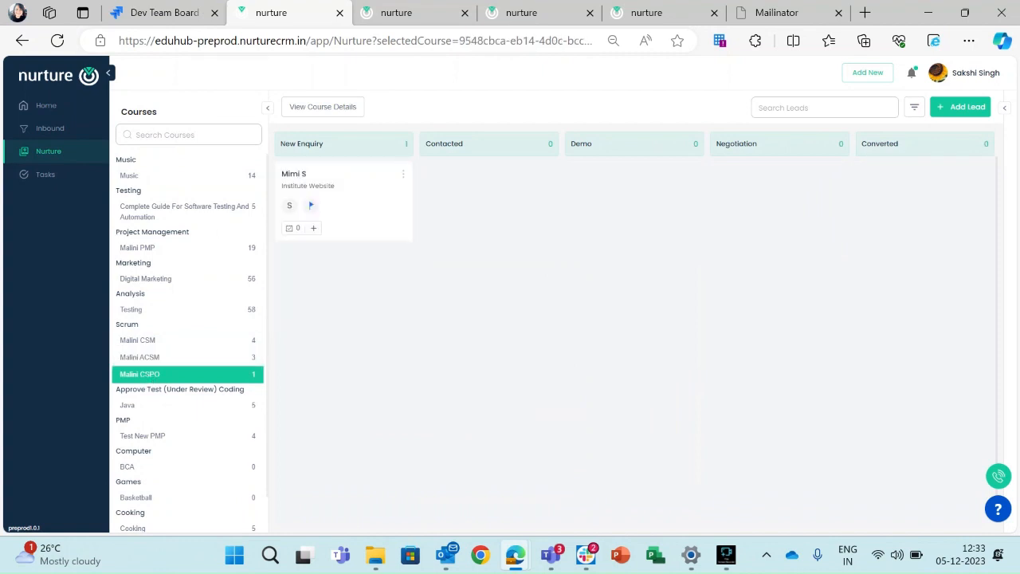
Open the payment details of the second New Enquiry lead in the ACSM course
{"action": "left_click", "coordinate": [154, 359]}
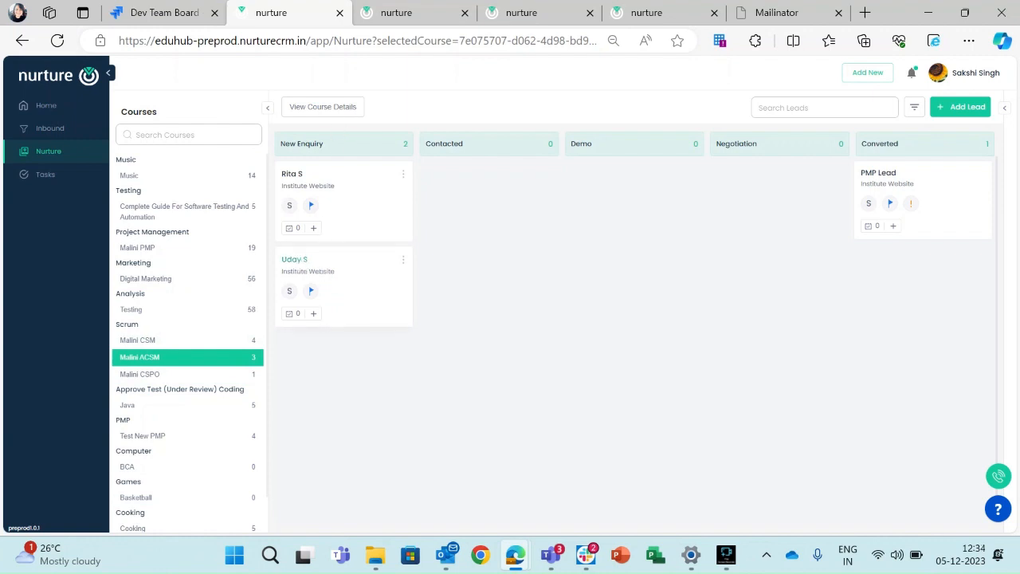
{"action": "left_click", "coordinate": [300, 265]}
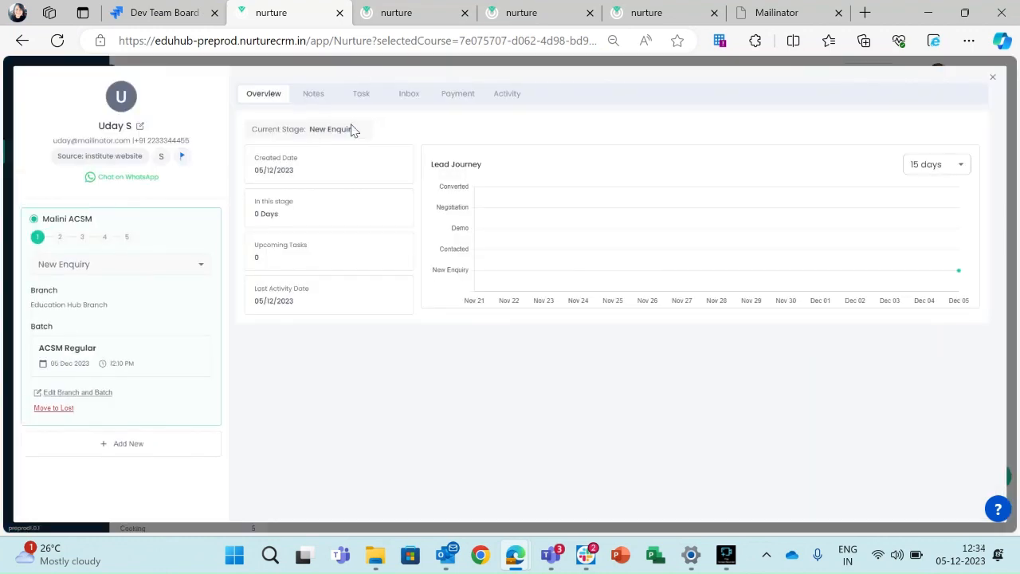
{"action": "left_click", "coordinate": [459, 94]}
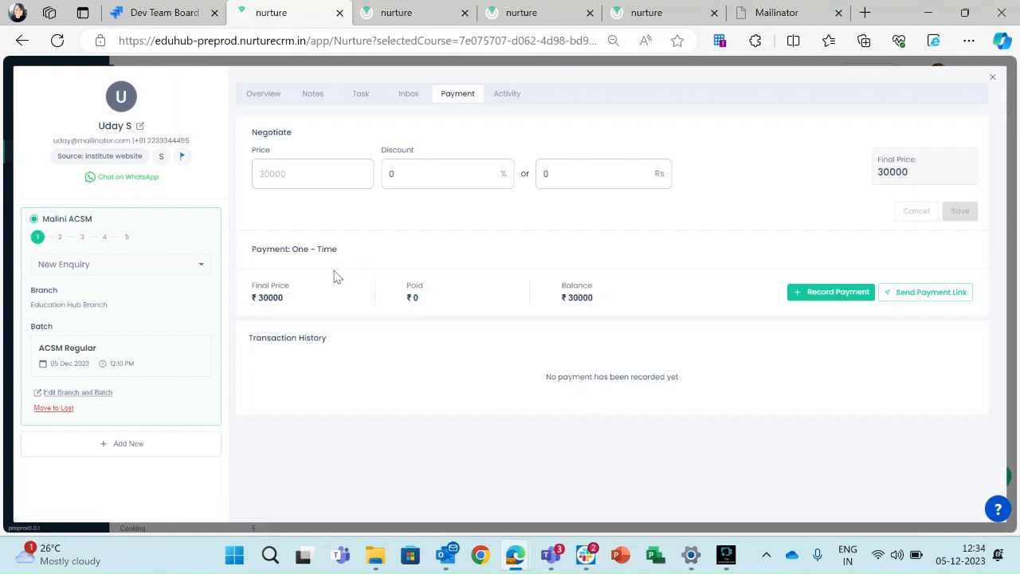
Try a 20% discount on the lead's course price and reset the percentage to 0
{"action": "left_click", "coordinate": [584, 185]}
{"action": "left_click", "coordinate": [428, 177]}
{"action": "key", "text": "BackSpace"}
{"action": "type", "text": "20"}
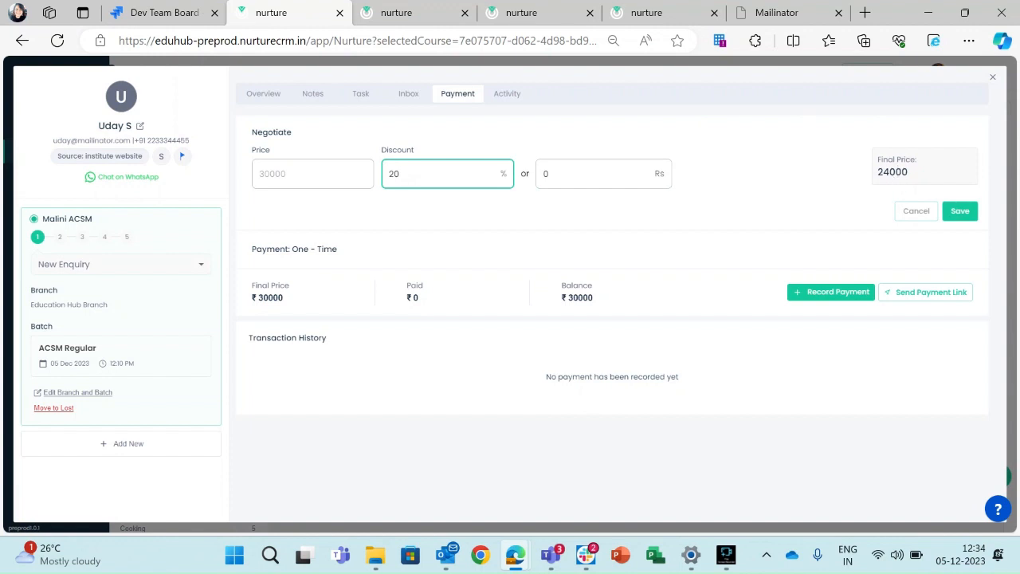
{"action": "double_click", "coordinate": [398, 174]}
{"action": "type", "text": "0"}
Apply a discount of 5000 Rs to the lead's course price and save it
{"action": "left_click", "coordinate": [547, 170]}
{"action": "type", "text": "5000"}
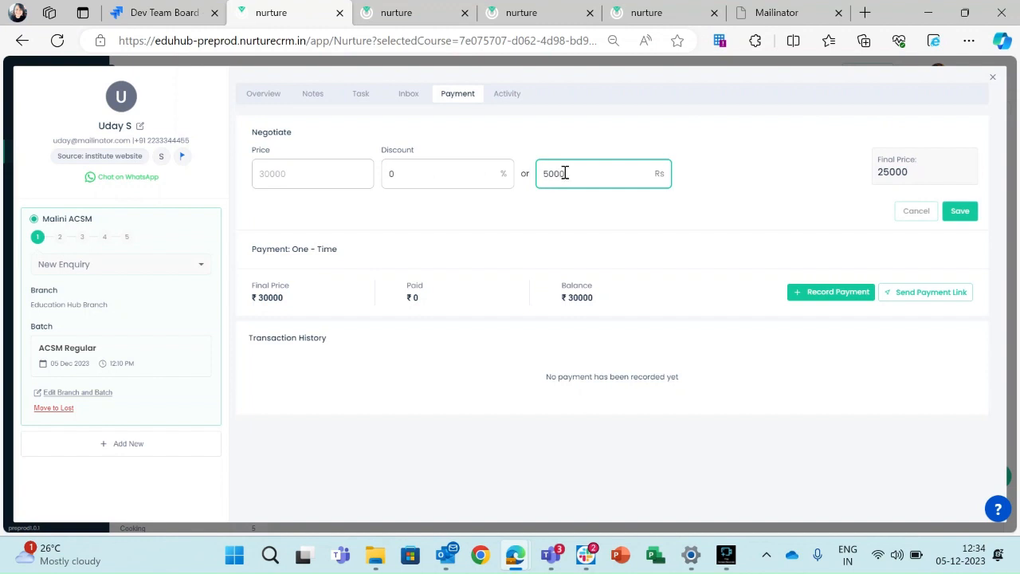
{"action": "left_click", "coordinate": [959, 212]}
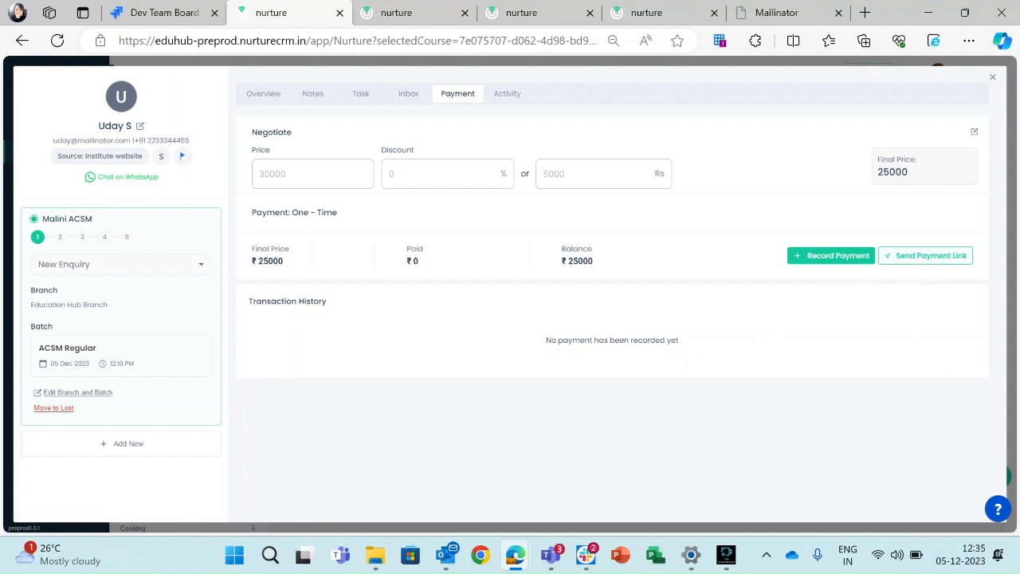
Record a received payment of 5000 with source Cash and description "1st payment", with Send Receipt enabled, and save it
{"action": "left_click", "coordinate": [837, 259]}
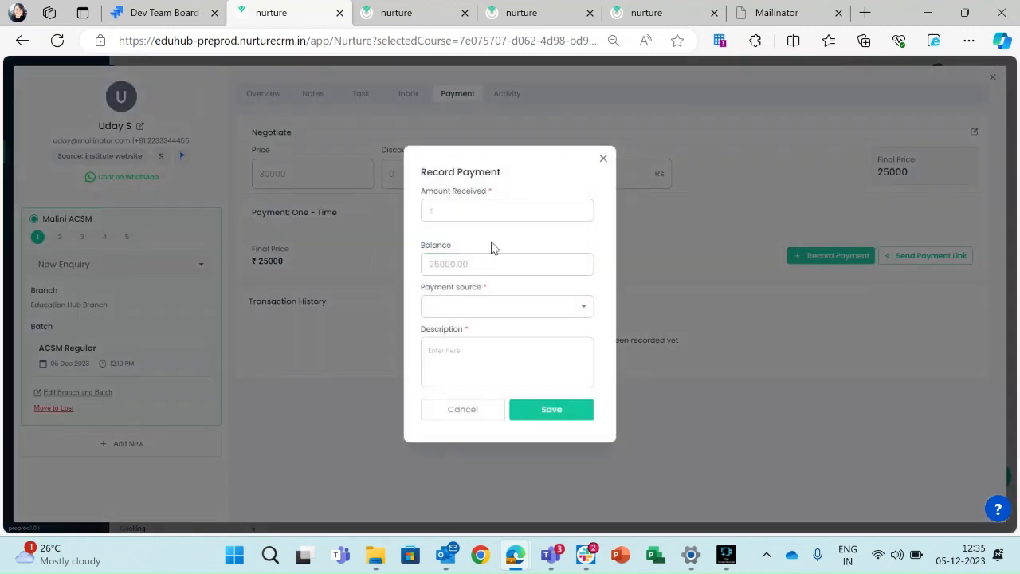
{"action": "left_click", "coordinate": [462, 212]}
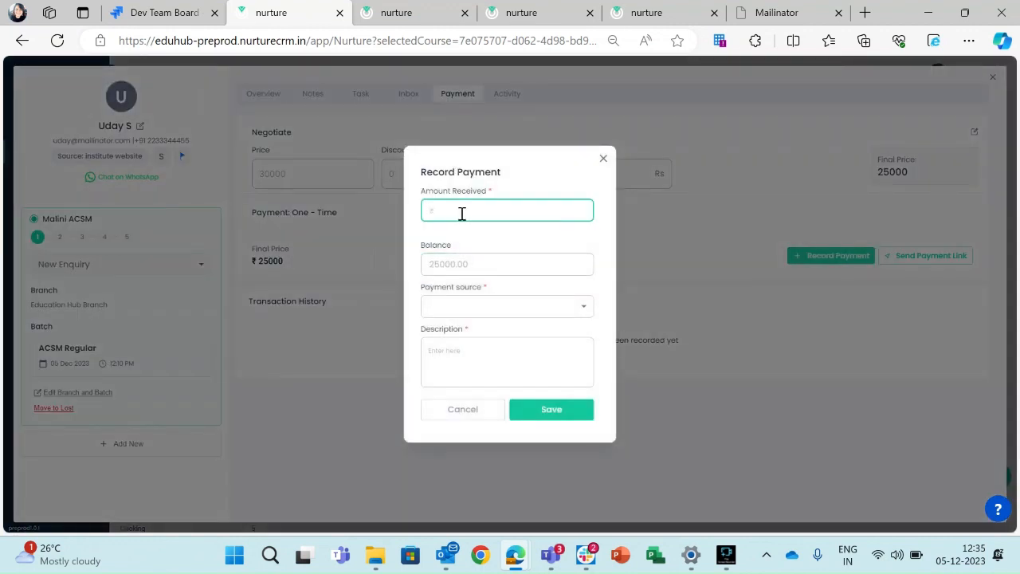
{"action": "type", "text": "5000"}
{"action": "left_click", "coordinate": [462, 307]}
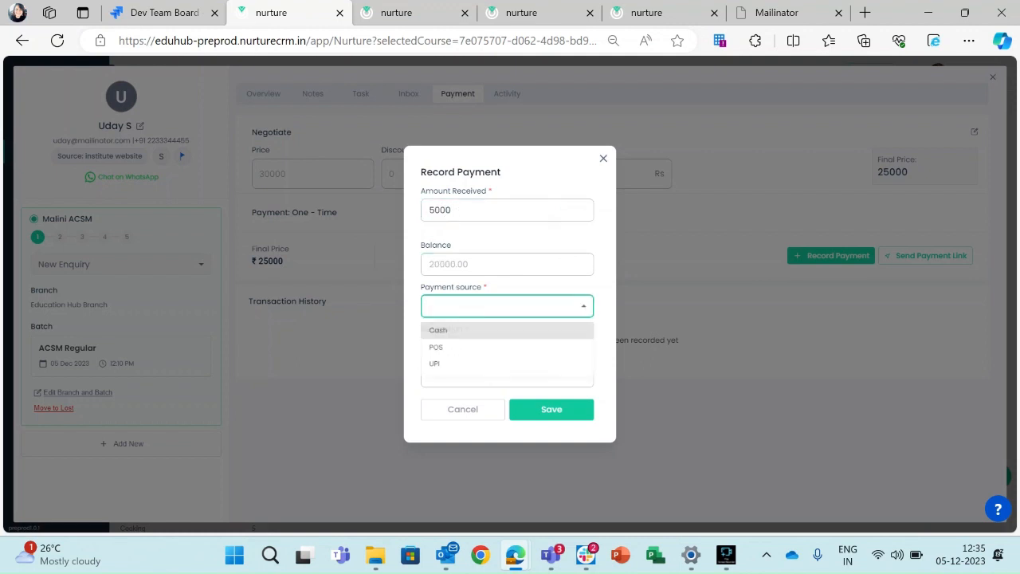
{"action": "left_click", "coordinate": [455, 328]}
{"action": "left_click", "coordinate": [451, 351]}
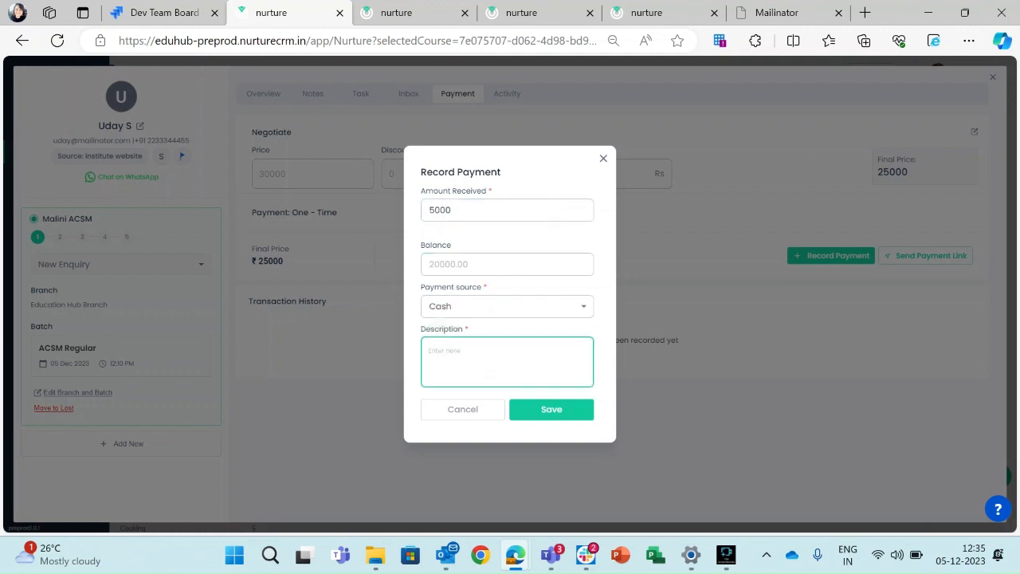
{"action": "type", "text": "1st "}
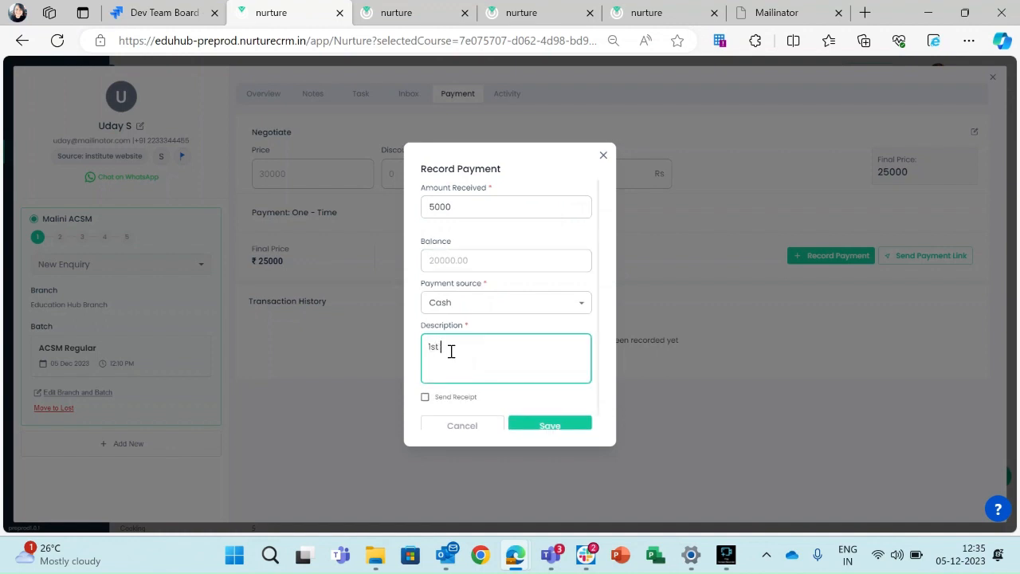
{"action": "type", "text": "payment"}
{"action": "left_click", "coordinate": [425, 396]}
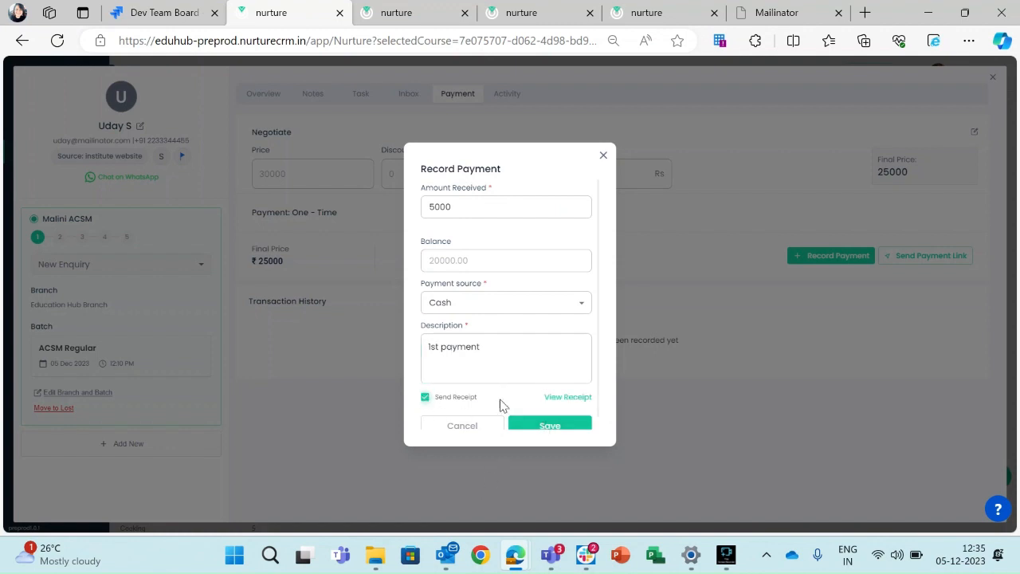
{"action": "scroll", "coordinate": [504, 405], "scroll_direction": "down", "scroll_amount": 1}
{"action": "left_click", "coordinate": [551, 413]}
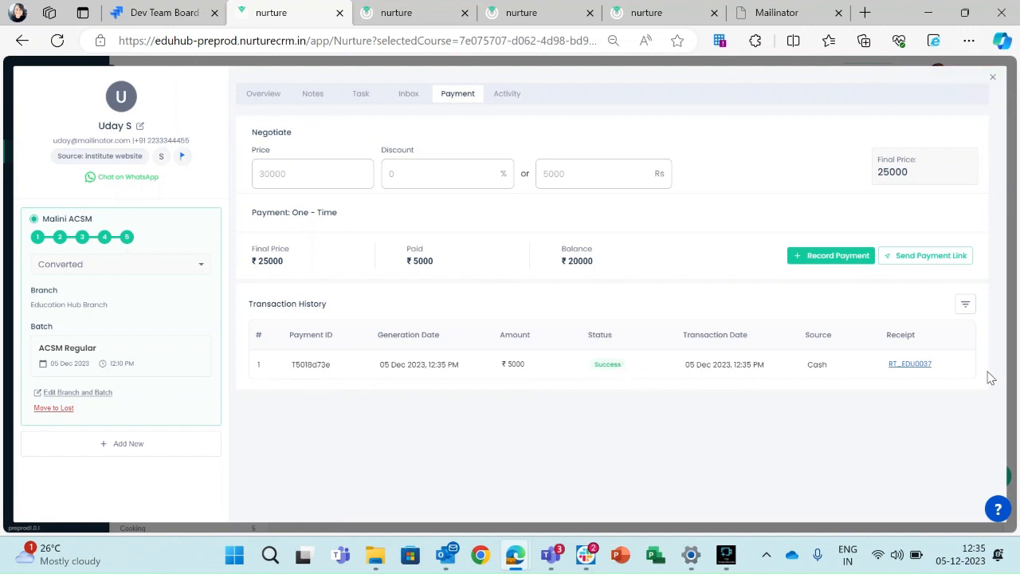
Download the cash payment's receipt, examine the PDF and return to the lead's payment details
{"action": "left_click", "coordinate": [913, 368]}
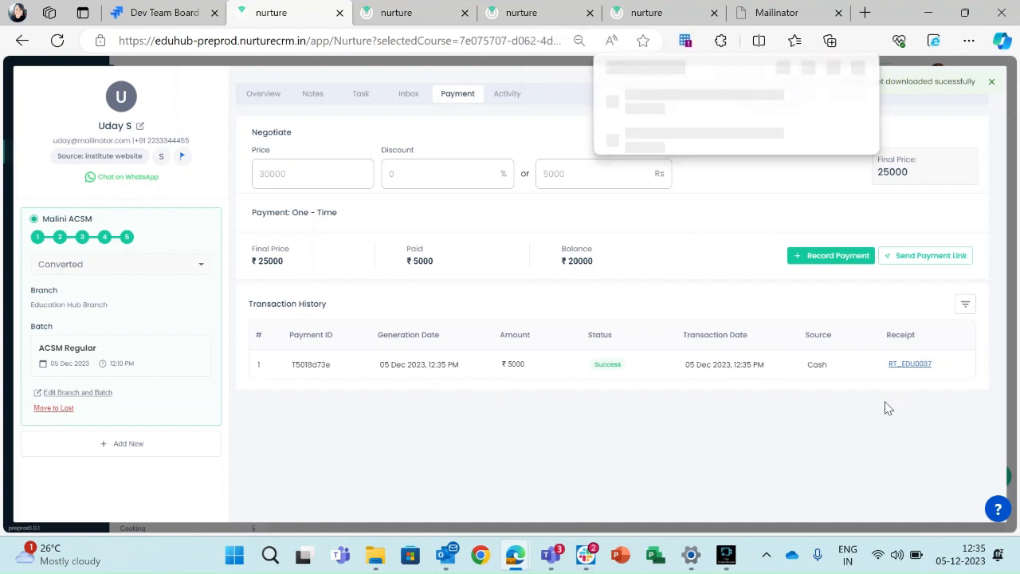
{"action": "left_click", "coordinate": [641, 109]}
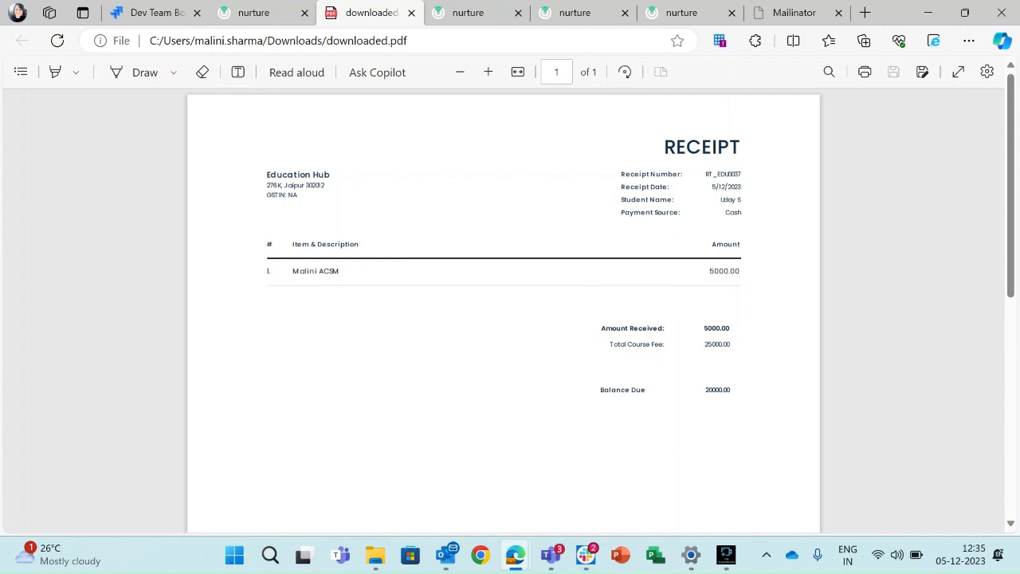
{"action": "left_click", "coordinate": [259, 13]}
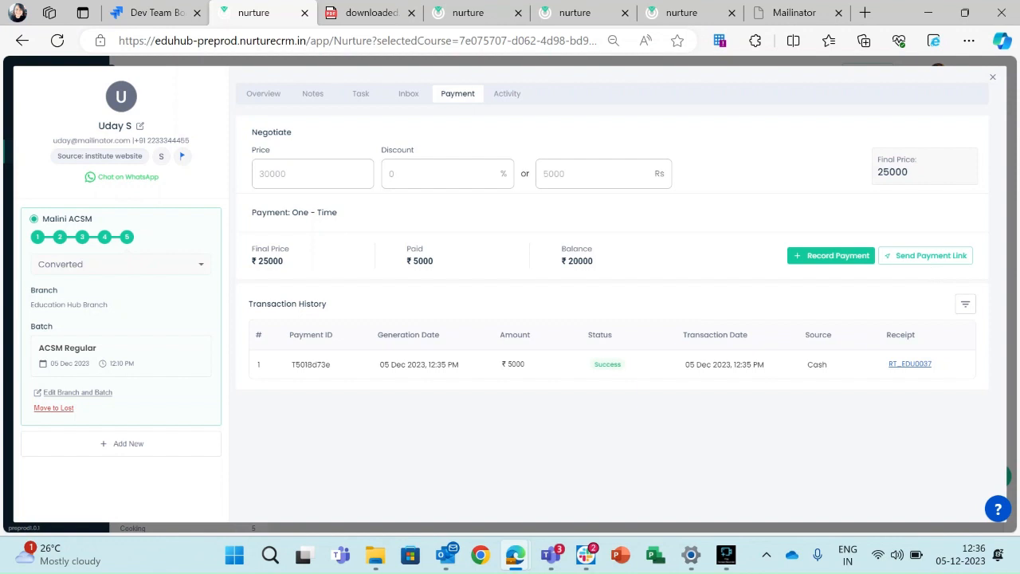
Send the lead a payment link for an amount of 2000
{"action": "left_click", "coordinate": [925, 256]}
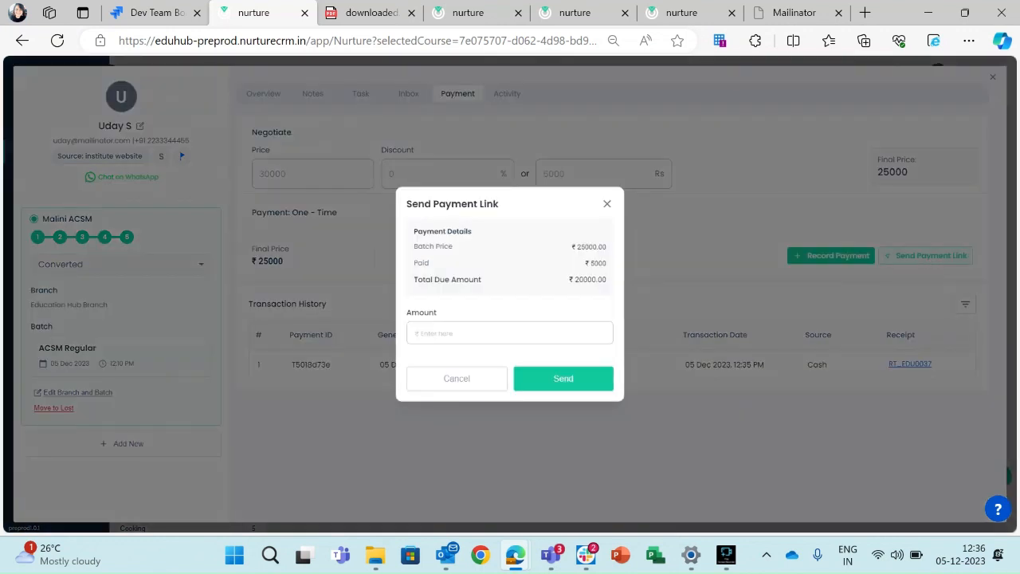
{"action": "left_click", "coordinate": [459, 333]}
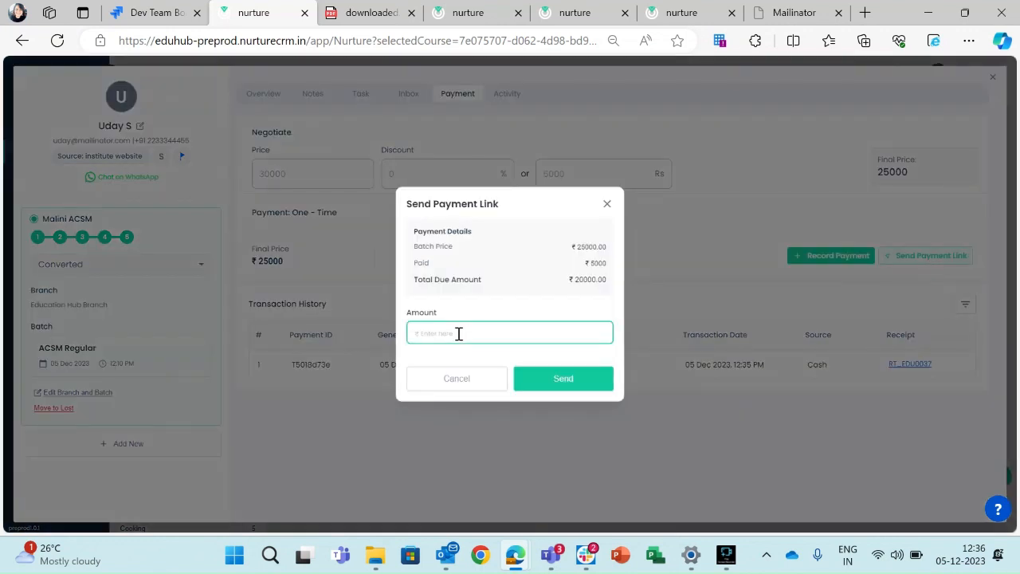
{"action": "type", "text": "2000"}
{"action": "left_click", "coordinate": [532, 384]}
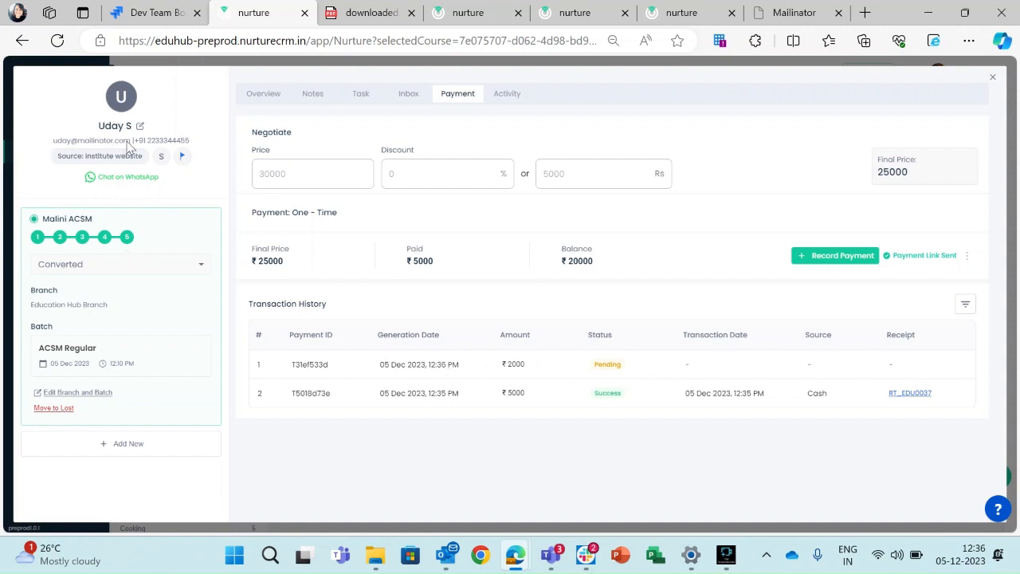
Switch to Mailinator, examine the payment reminder email and its online payment link in the lead's inbox, and return to Nurture CRM
{"action": "left_click", "coordinate": [799, 11]}
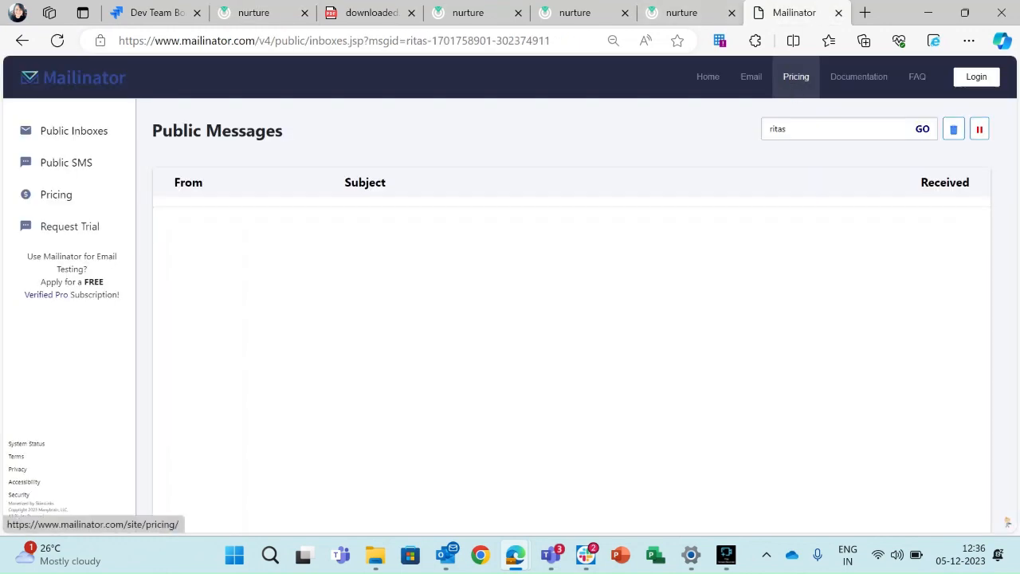
{"action": "scroll", "coordinate": [612, 355], "scroll_direction": "down", "scroll_amount": 1}
{"action": "scroll", "coordinate": [612, 355], "scroll_direction": "down", "scroll_amount": 1}
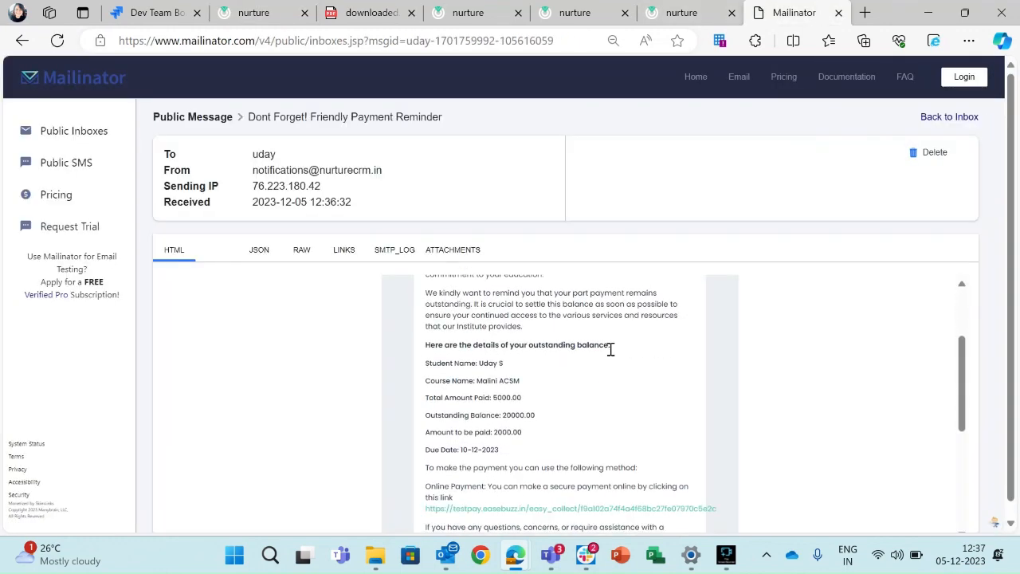
{"action": "scroll", "coordinate": [629, 383], "scroll_direction": "down", "scroll_amount": 3}
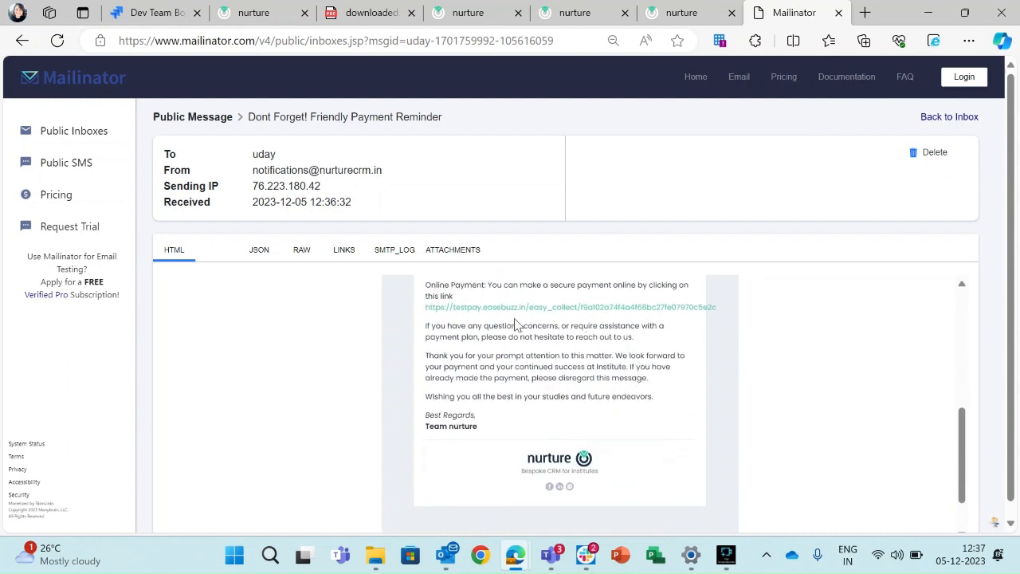
{"action": "left_click", "coordinate": [468, 12]}
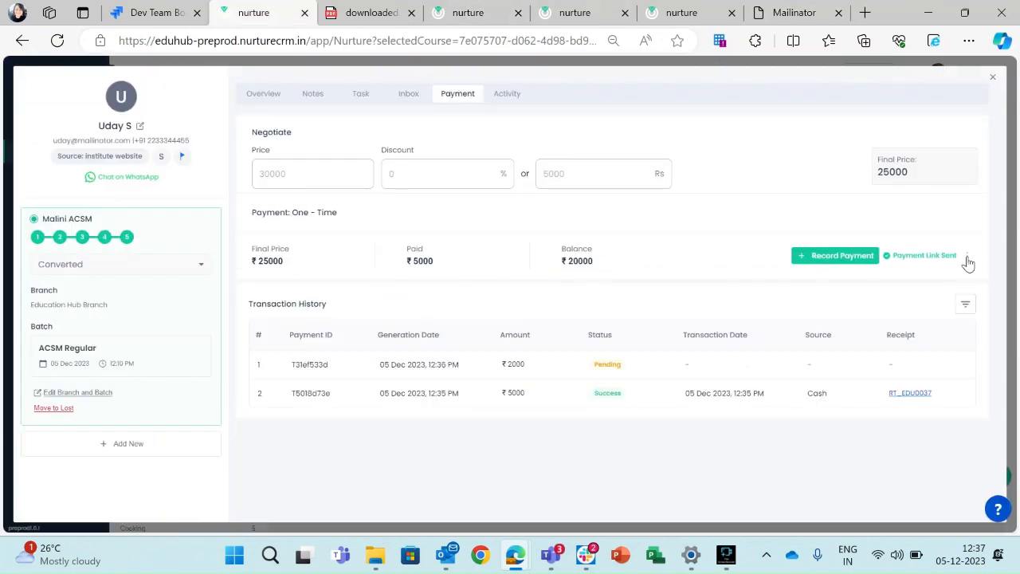
Cancel the payment link sent to the lead and confirm the cancellation
{"action": "left_click", "coordinate": [966, 256]}
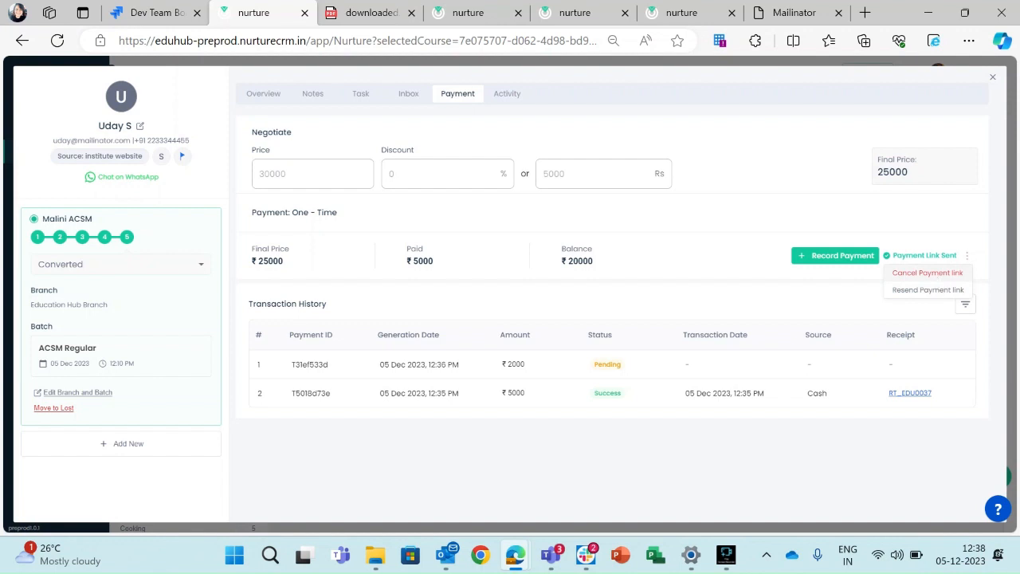
{"action": "left_click", "coordinate": [927, 273]}
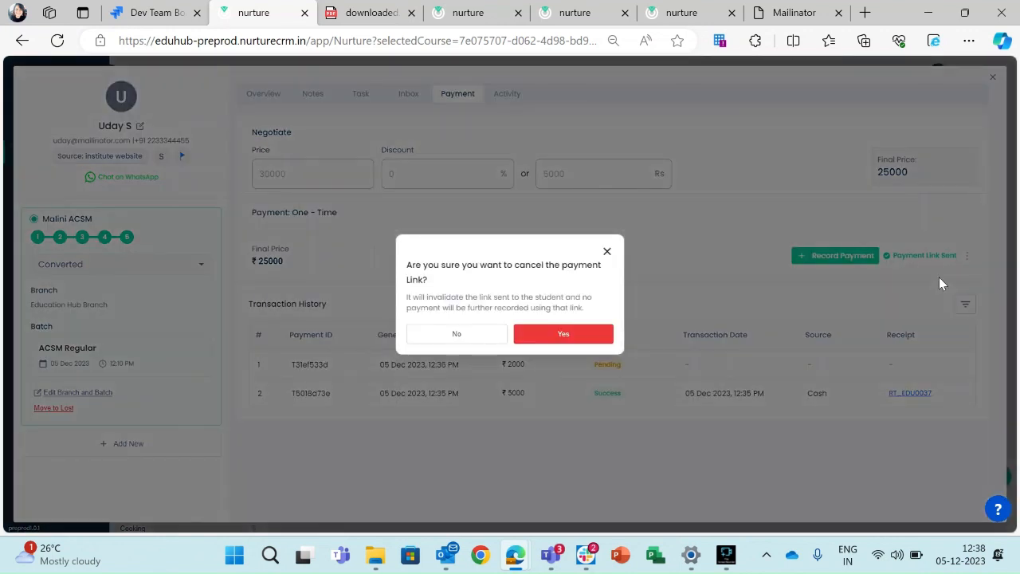
{"action": "left_click", "coordinate": [581, 337]}
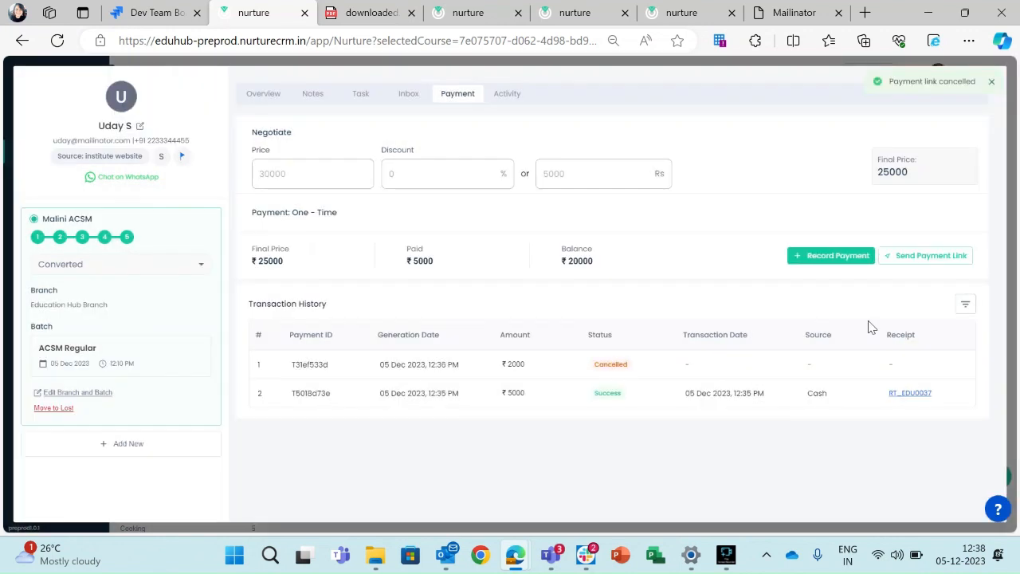